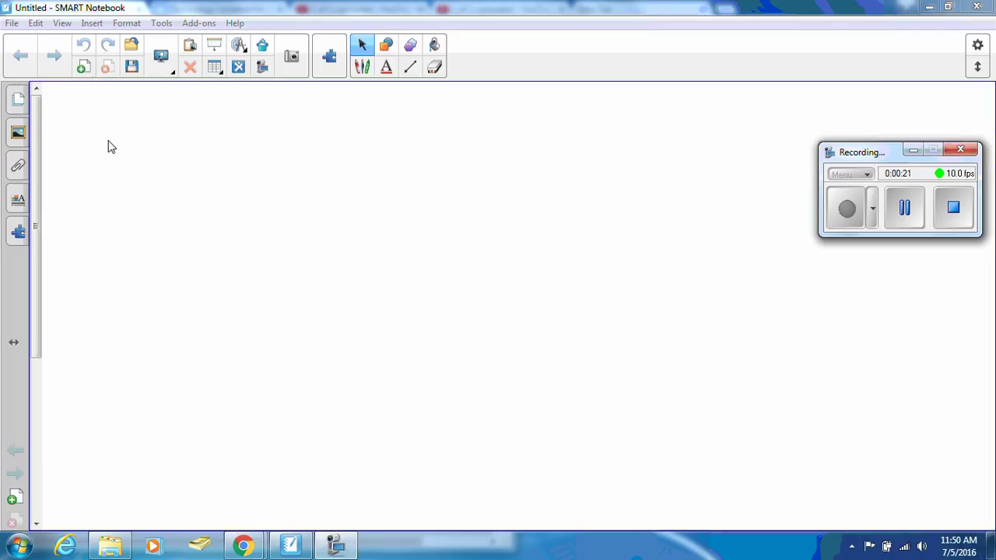
Open the Gallery, clear the "lincoln" search, return to the Gallery Essentials folder and collapse its Pictures group
click(19, 135)
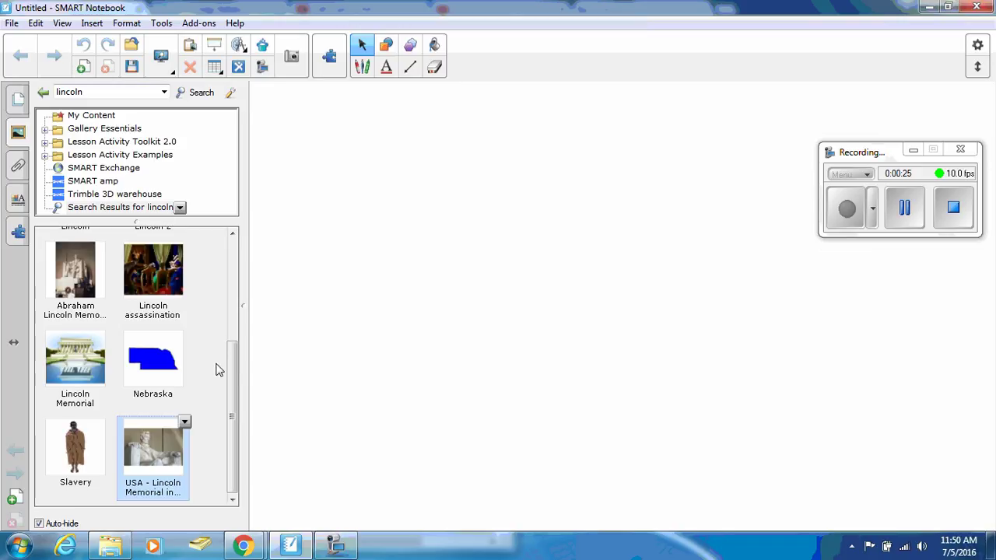
drag(229, 363, 234, 244)
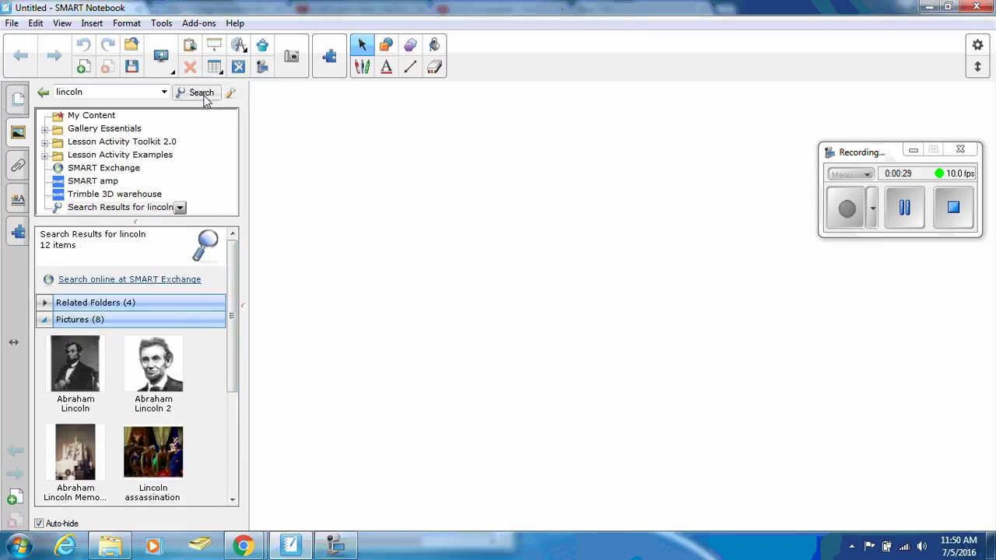
double_click(125, 94)
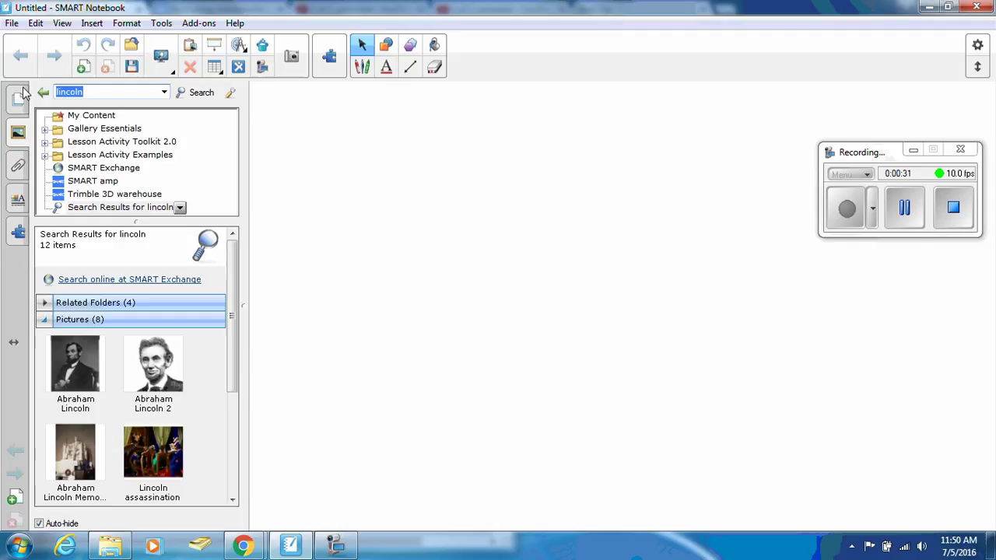
key(Down)
key(BackSpace)
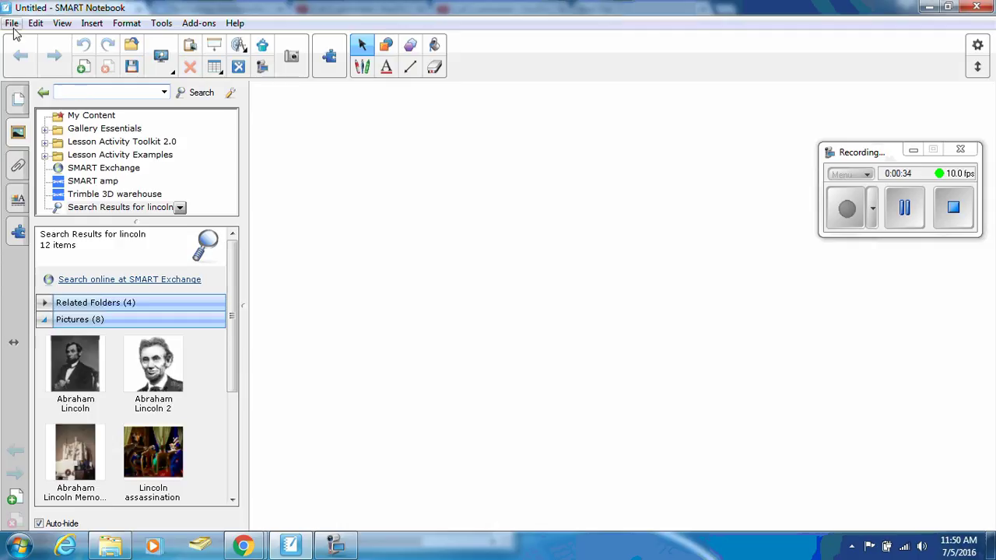
click(43, 93)
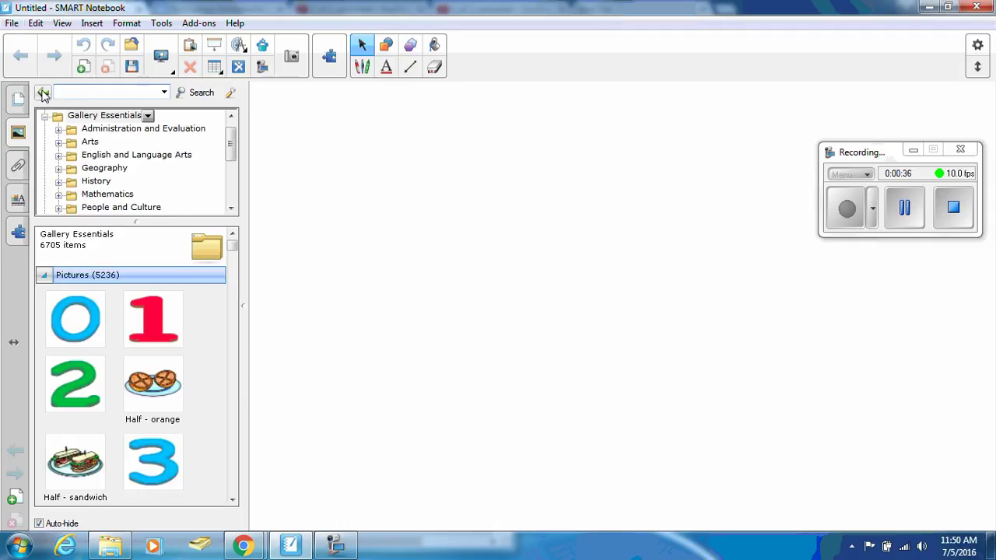
click(45, 276)
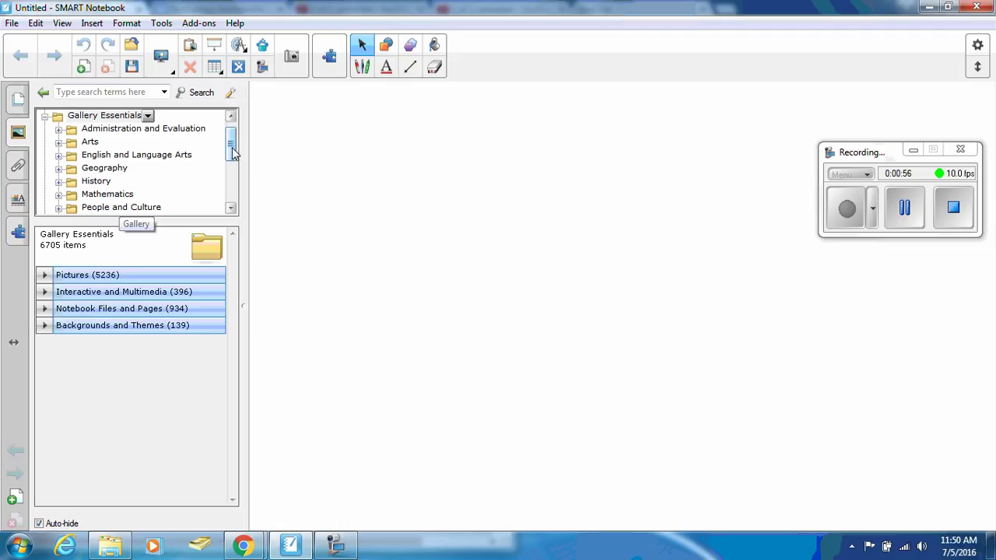
Browse the Gallery Essentials categories, expanding the History folder and its Europe subfolder to examine their contents
mouse_move(229, 134)
mouse_down()
mouse_move(235, 199)
mouse_move(232, 138)
mouse_up()
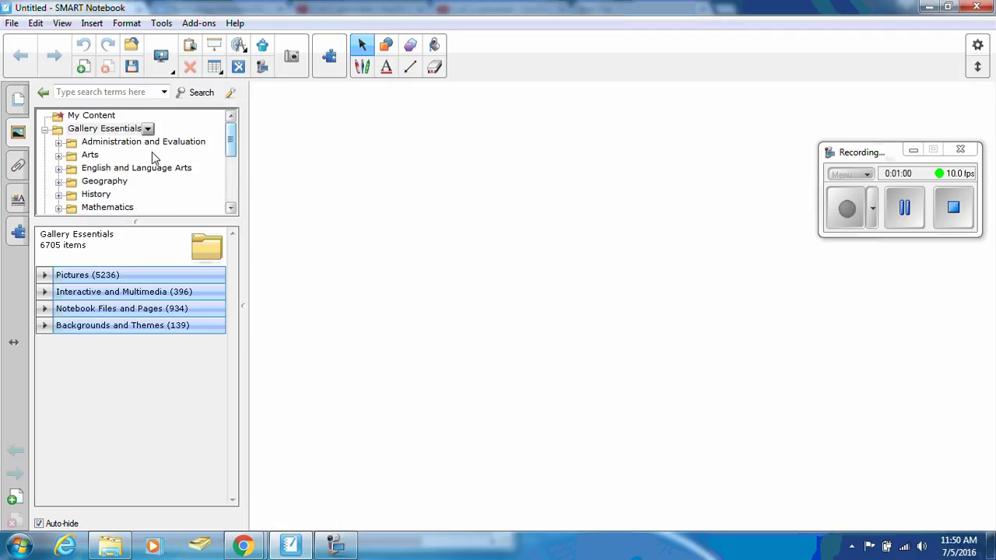
click(60, 197)
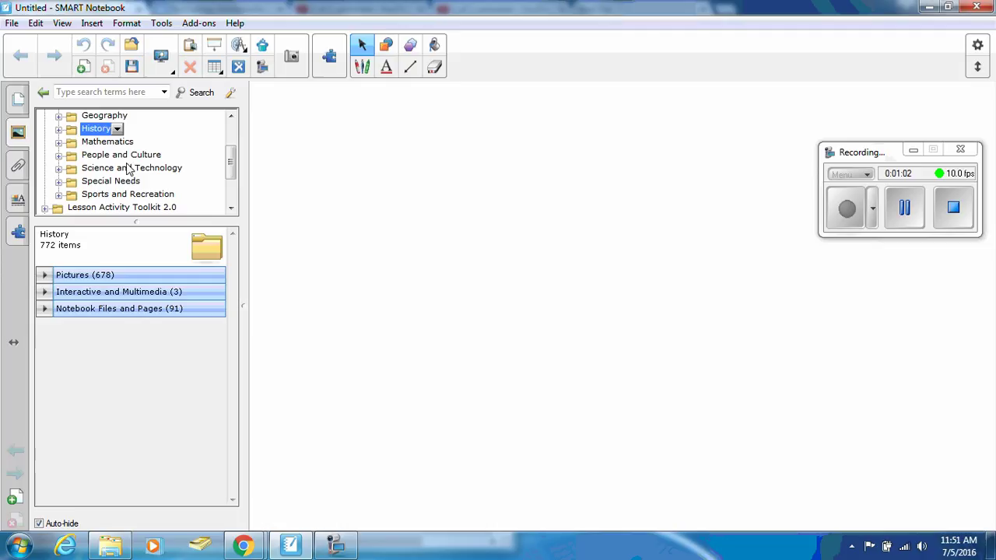
click(59, 129)
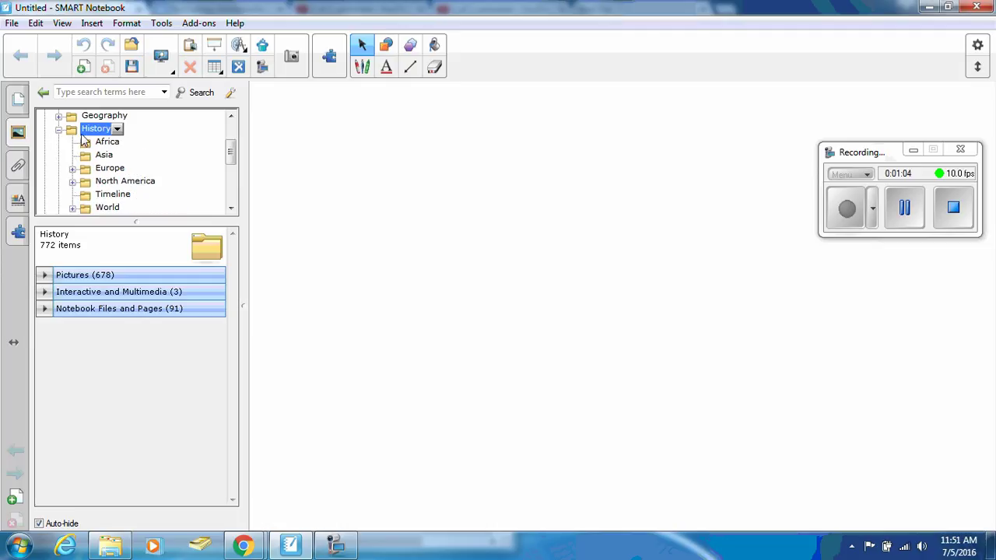
mouse_move(230, 152)
mouse_down()
mouse_move(230, 166)
mouse_move(230, 151)
mouse_up()
click(75, 171)
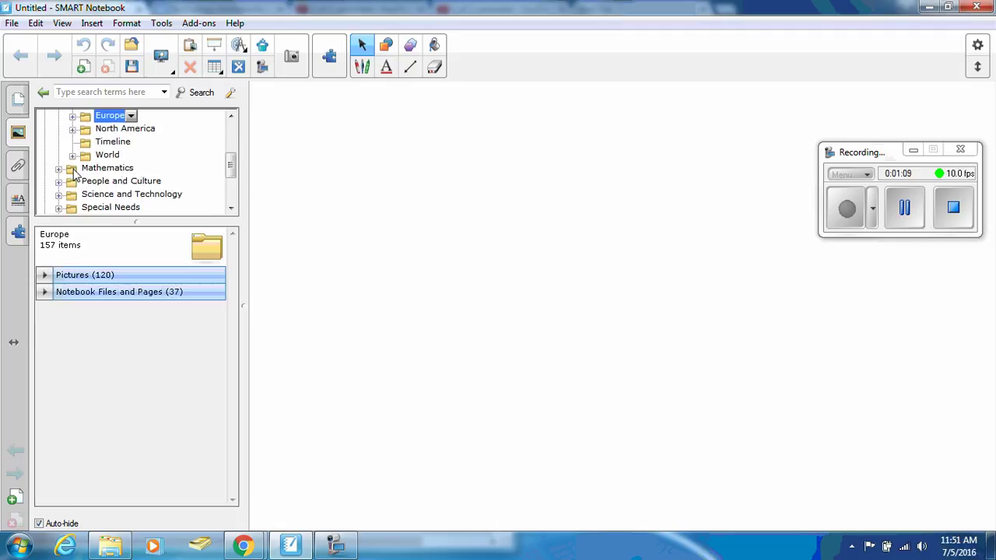
click(72, 116)
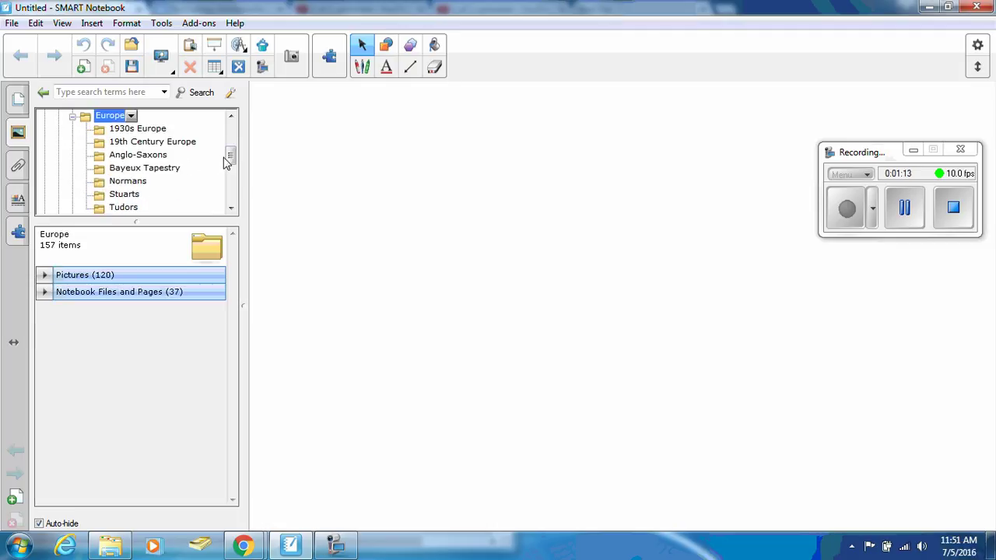
drag(230, 158, 231, 160)
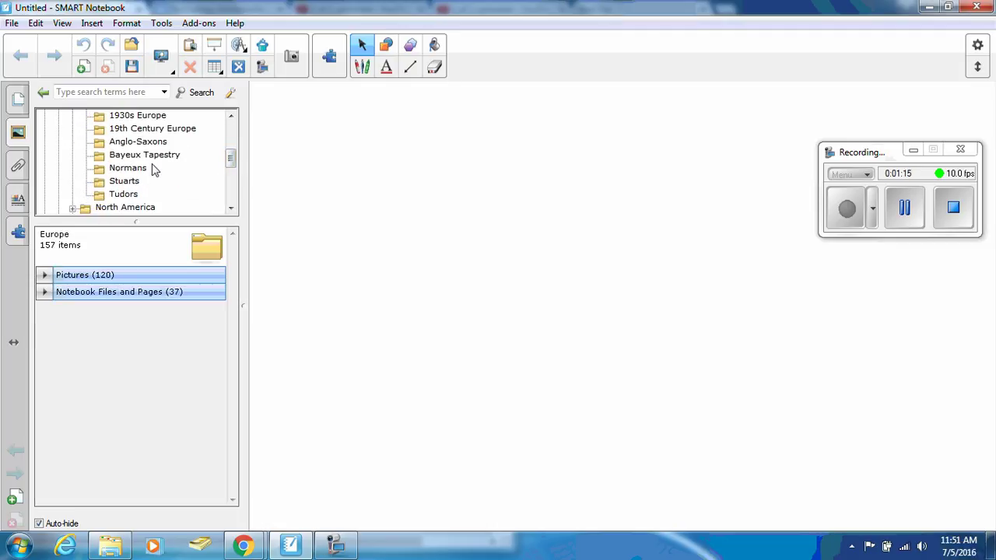
scroll(146, 162, up, 2)
scroll(144, 161, up, 2)
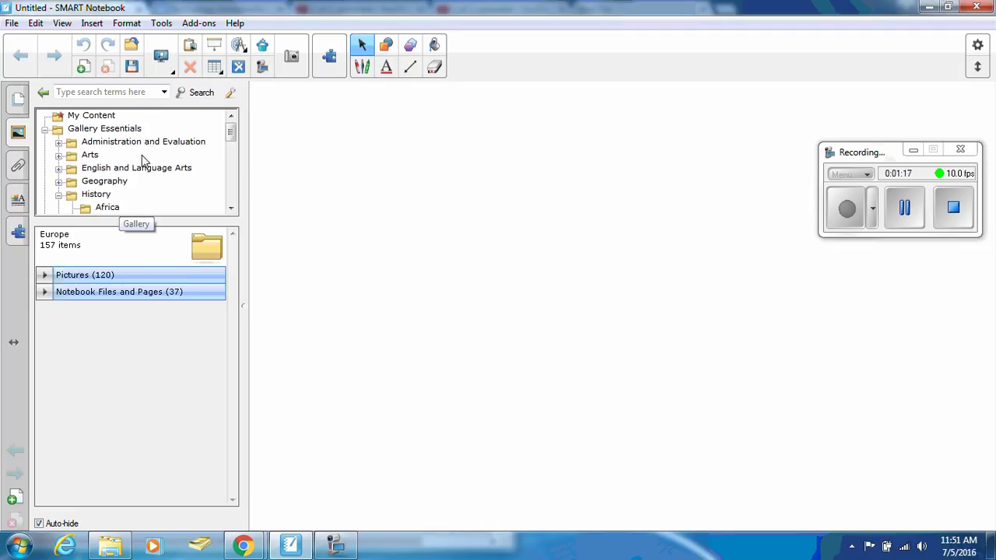
Search the Gallery for "washington"
click(112, 93)
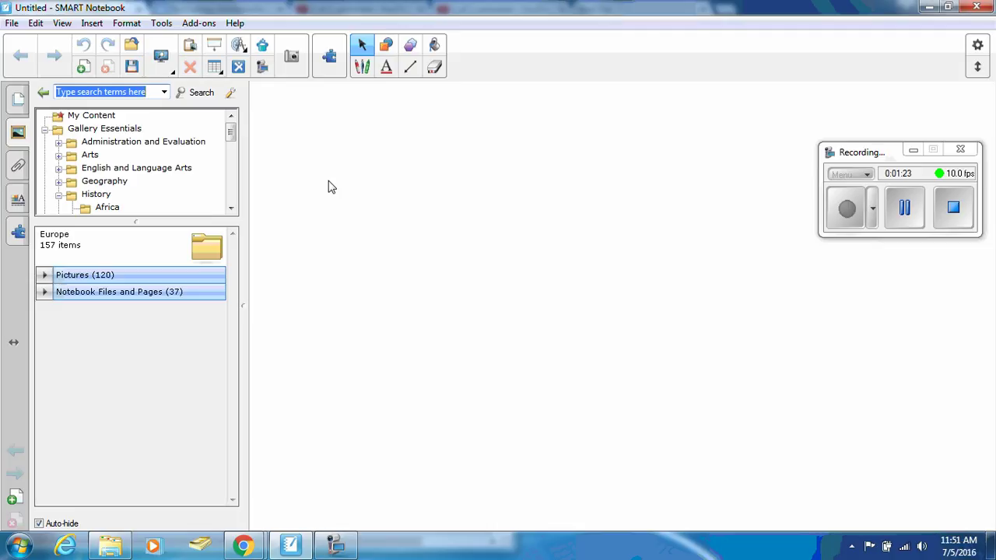
text(washignt)
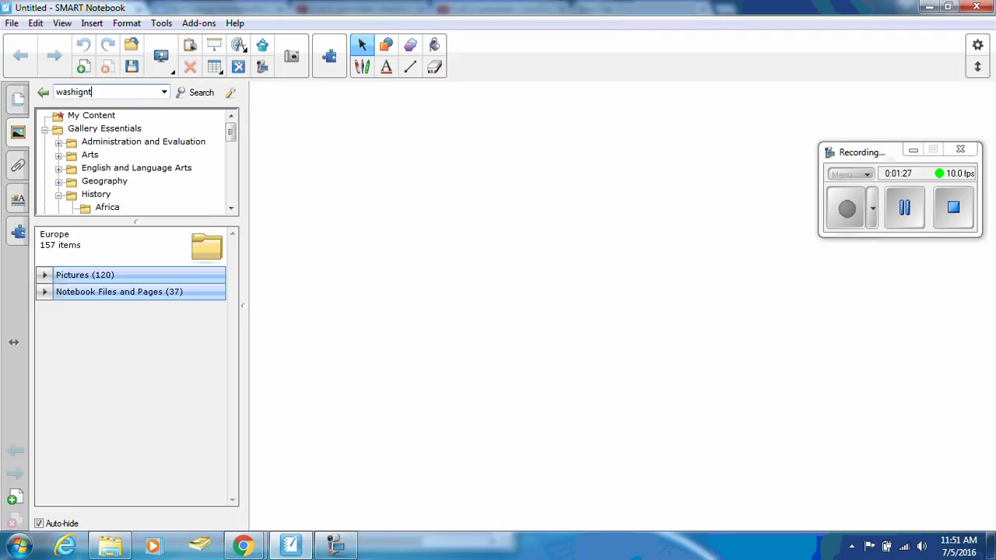
key(BackSpace)
key(Return)
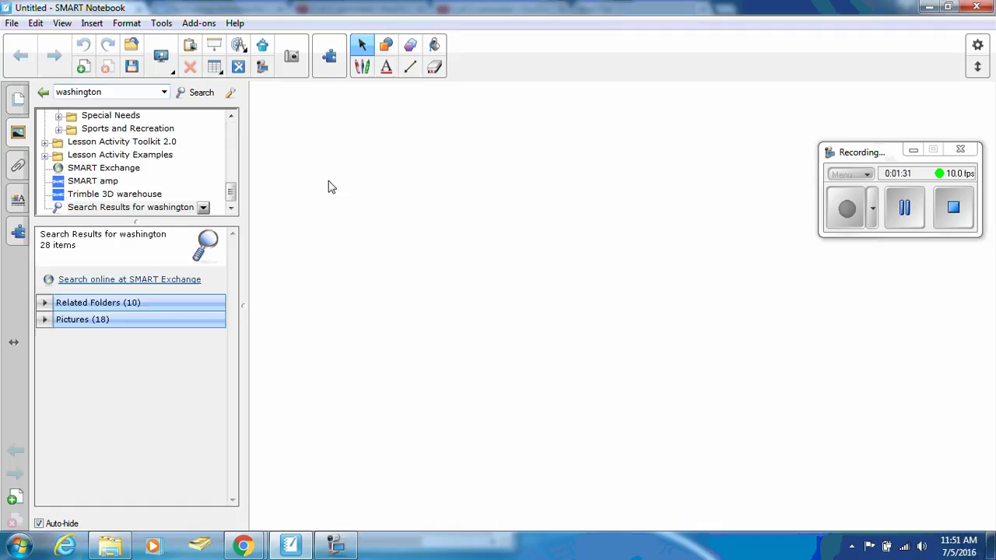
Expand the Pictures and Related Folders groups in the search results and look through the items
click(46, 319)
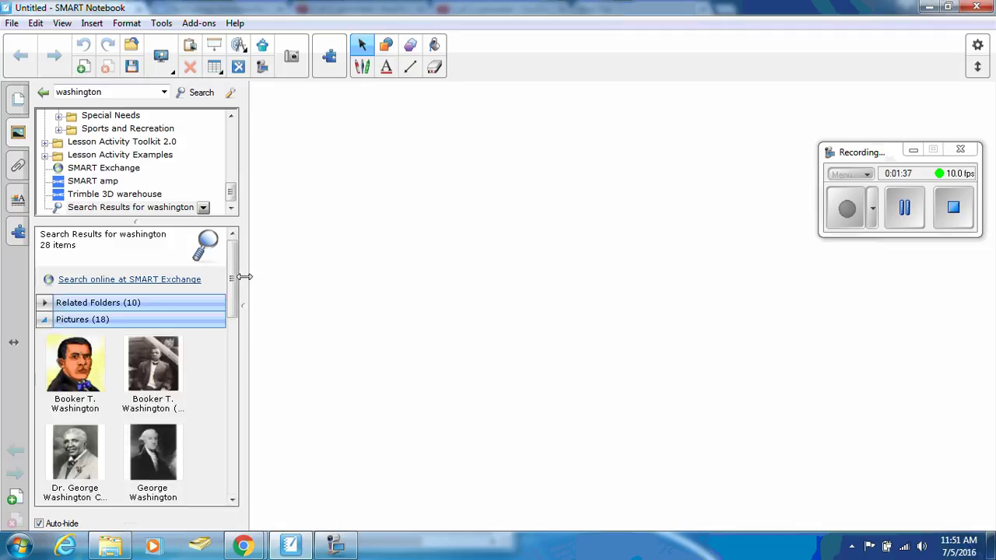
mouse_move(233, 285)
mouse_down()
mouse_move(244, 469)
mouse_move(241, 303)
mouse_up()
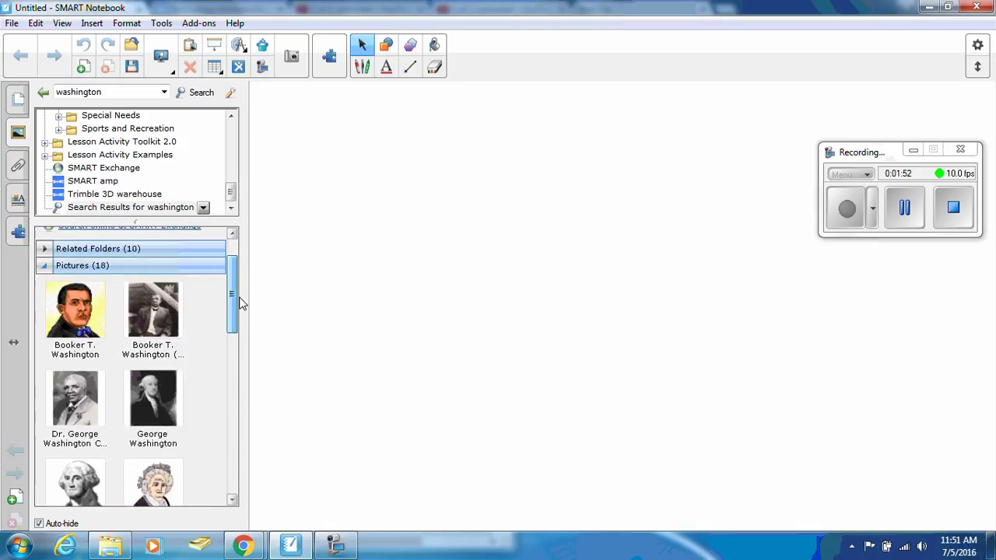
click(45, 249)
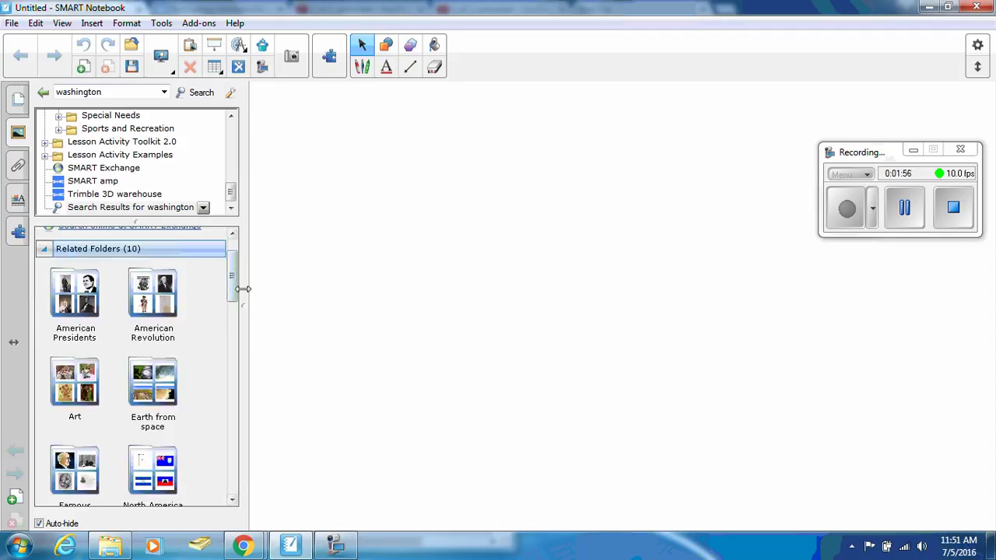
drag(230, 286, 238, 351)
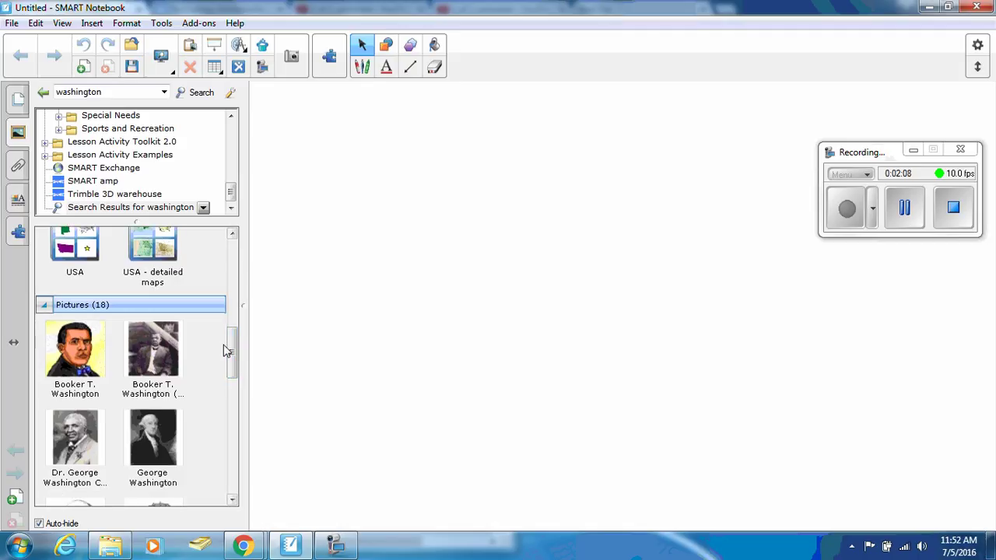
Place the George Washington 2 picture on the page, enlarge it slightly, move it toward the page's centre and deselect it
drag(231, 351, 231, 381)
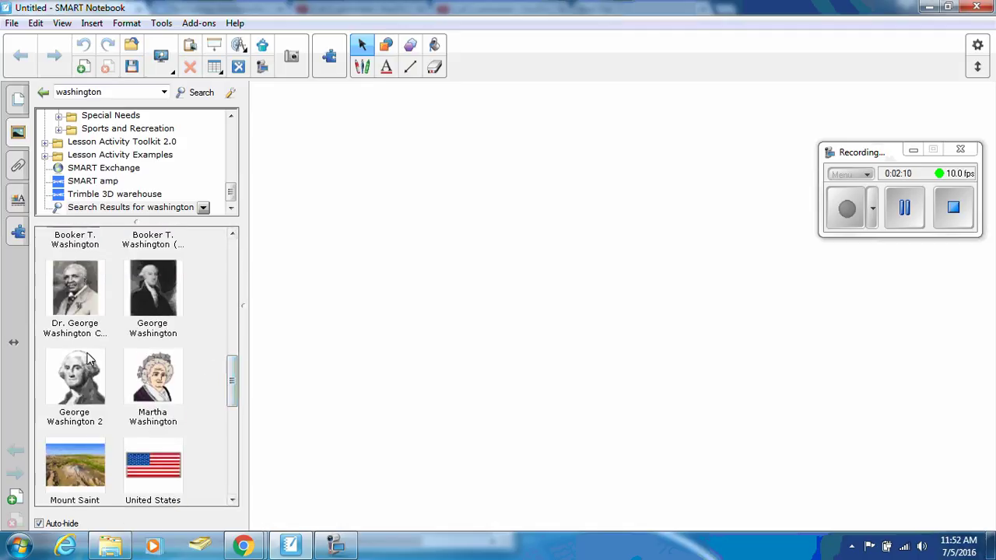
drag(75, 376, 336, 303)
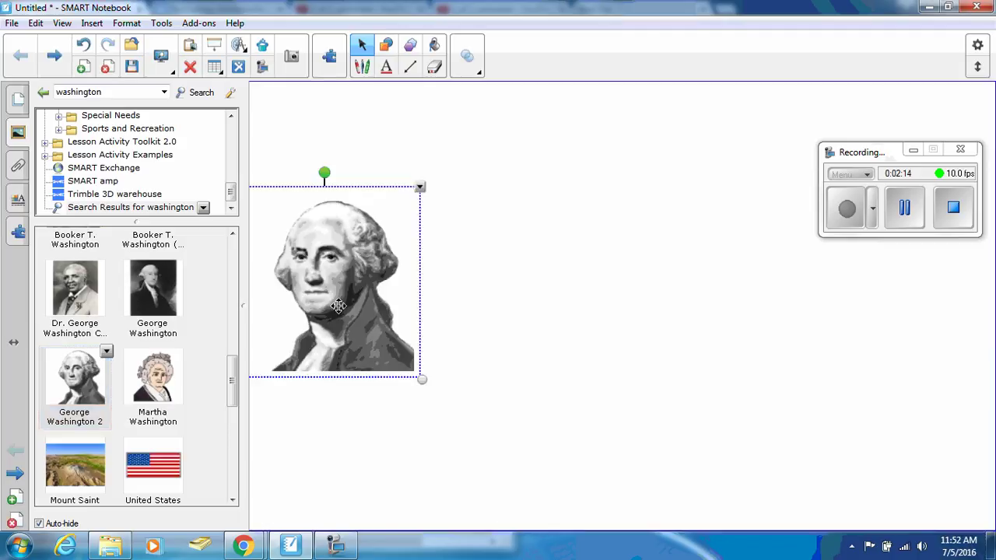
drag(420, 377, 460, 414)
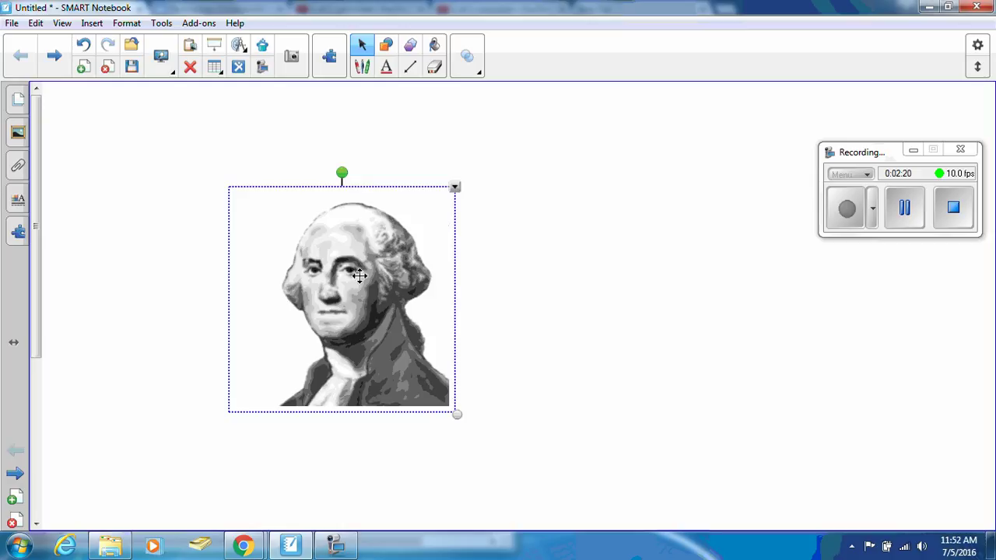
drag(359, 276, 459, 257)
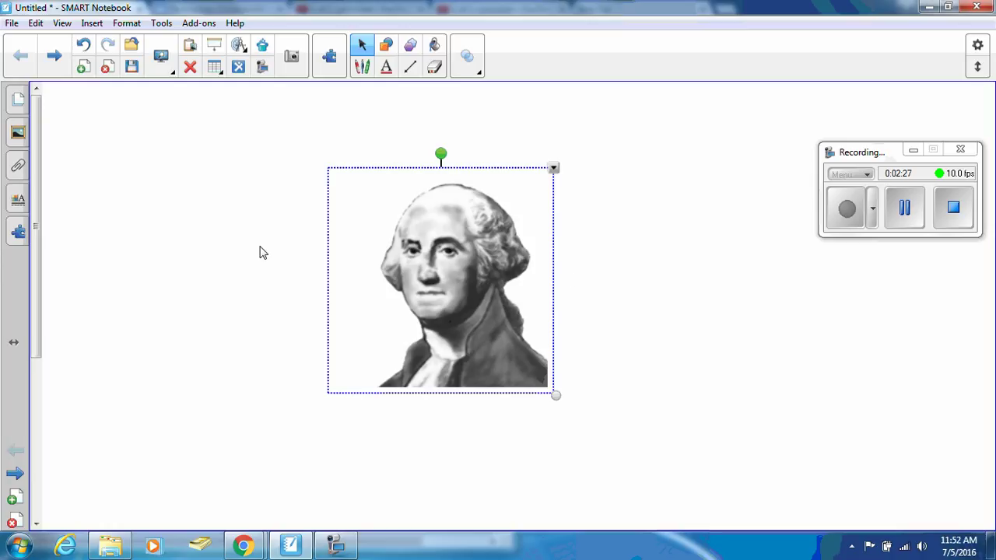
click(619, 216)
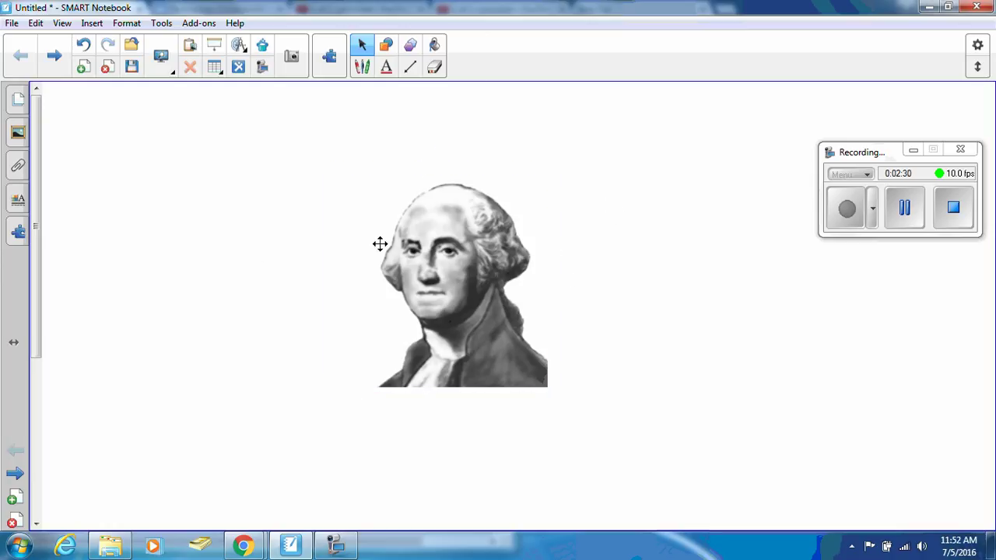
Lock the George Washington picture with Lock In Place and test the lock by trying to move it
click(452, 246)
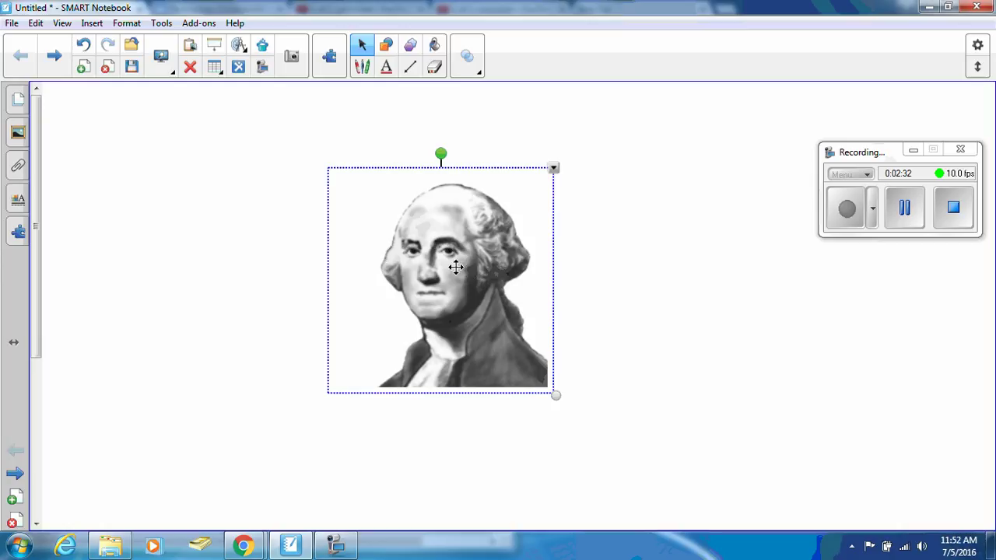
click(553, 169)
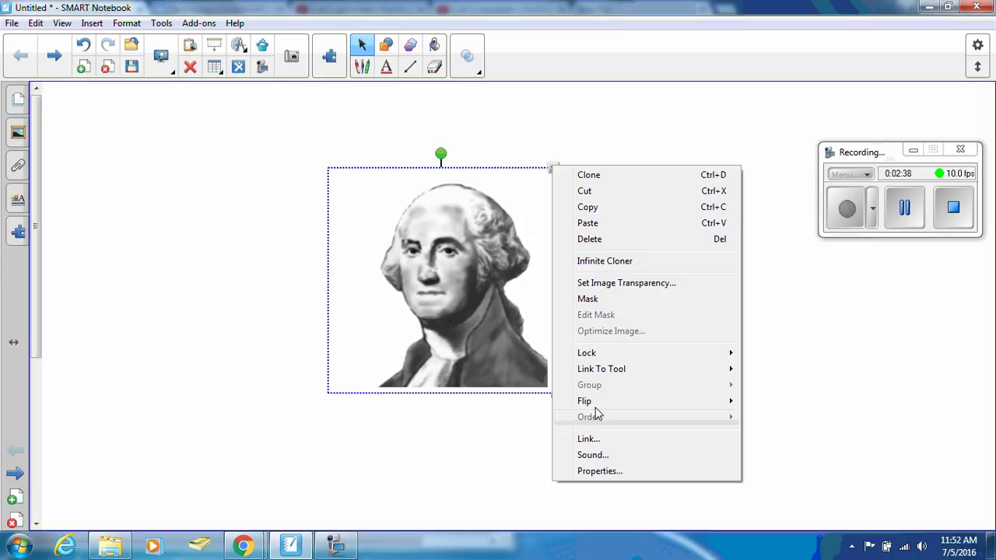
mouse_move(594, 356)
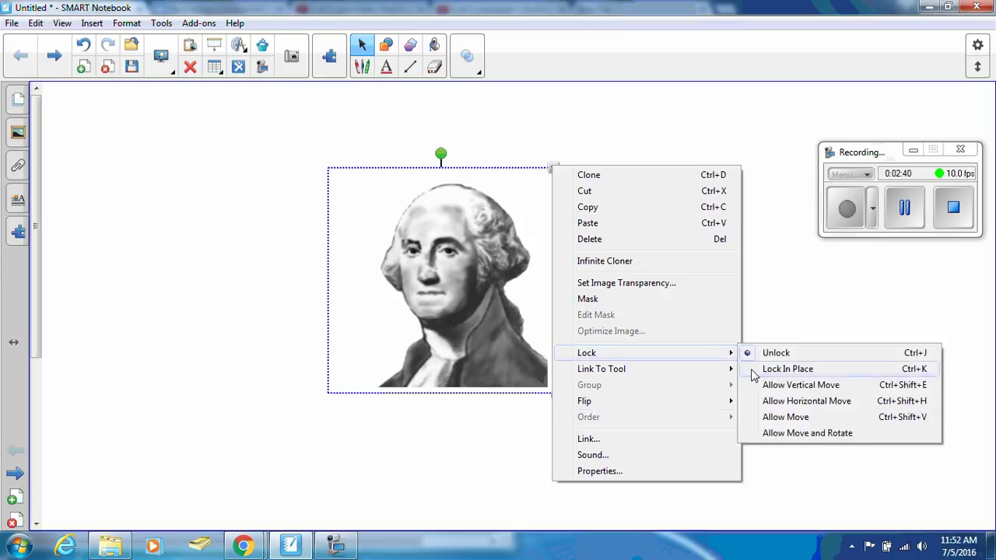
click(762, 373)
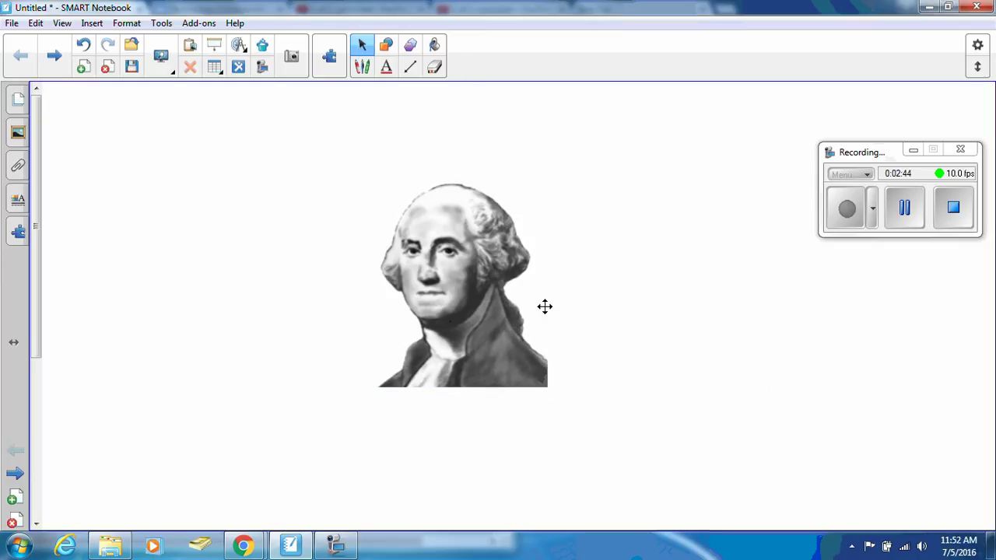
drag(444, 222, 482, 285)
Go to the next blank page and search the Gallery for "math grids"
click(54, 61)
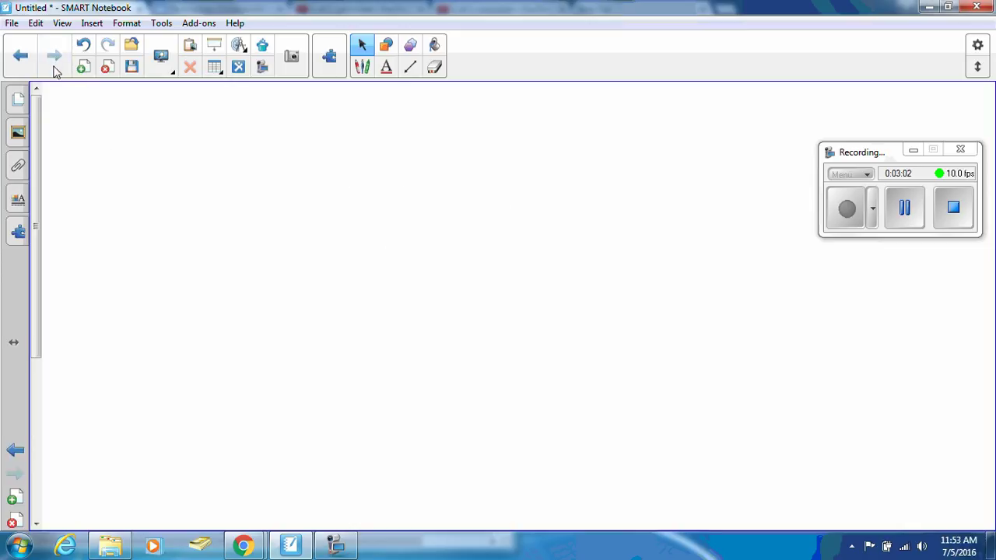
click(18, 135)
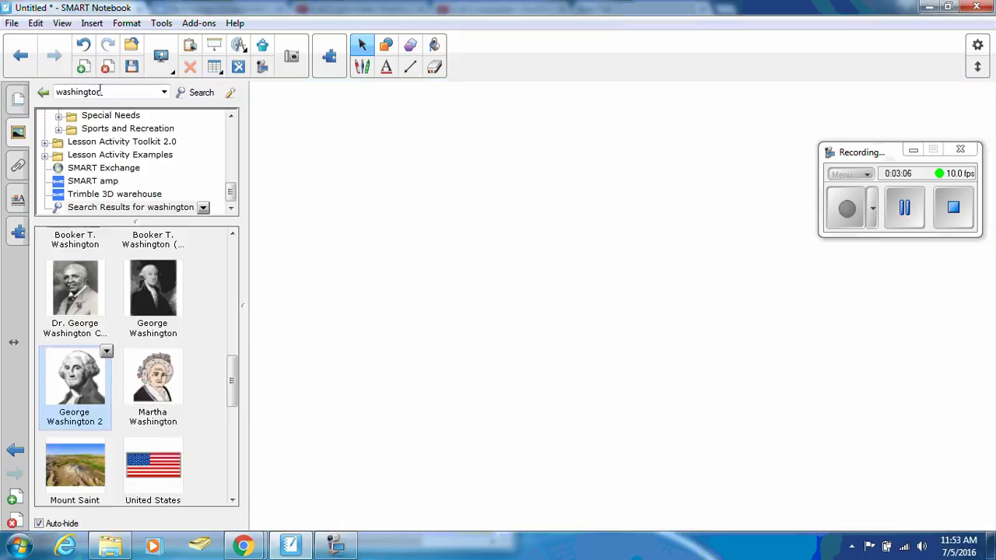
double_click(78, 93)
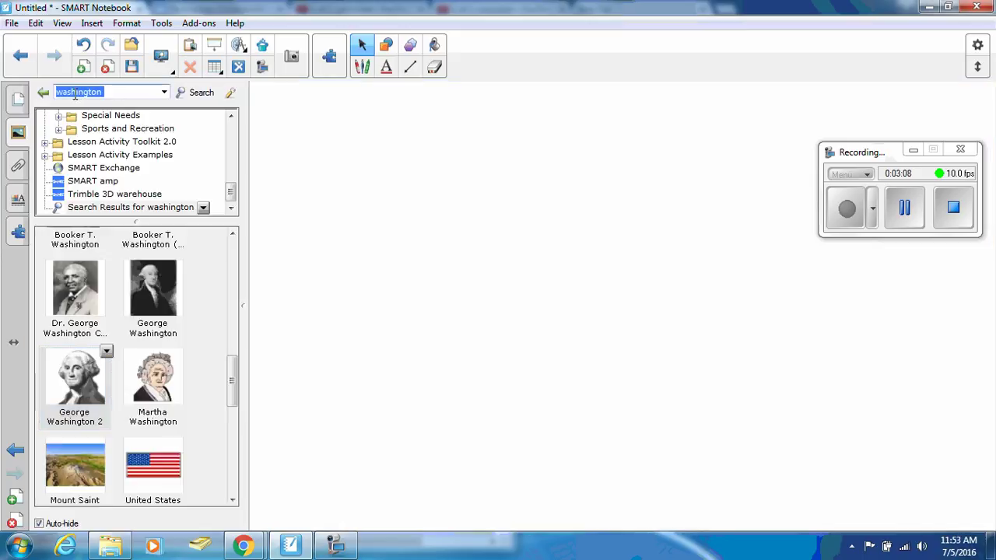
text(math grids)
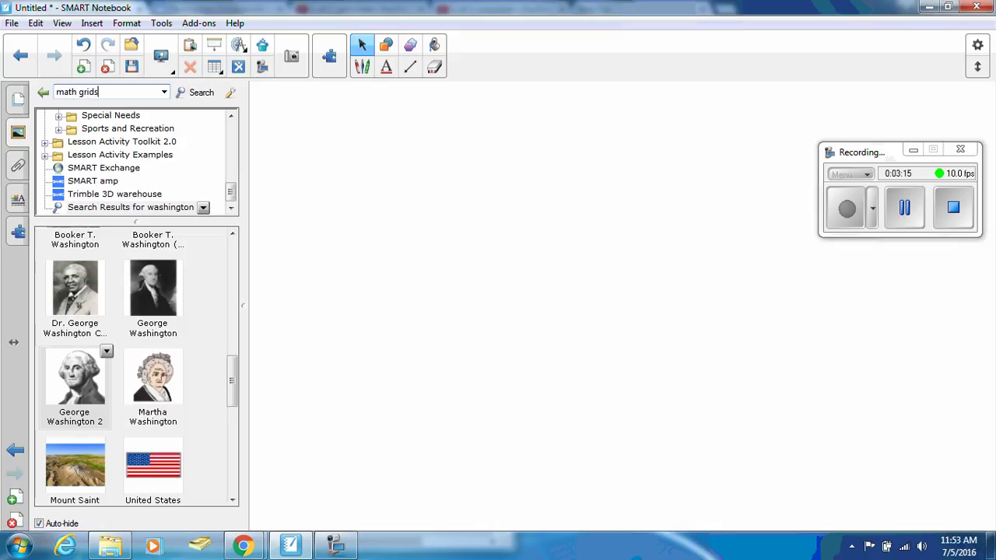
key(Return)
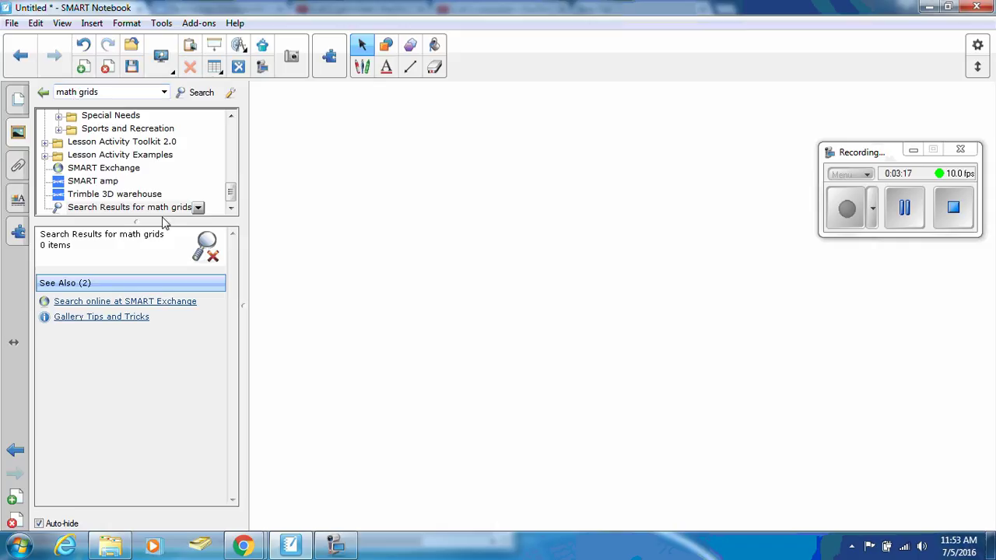
Replace the Gallery search term and search for "graph paper"
click(109, 92)
click(101, 92)
key(BackSpace)
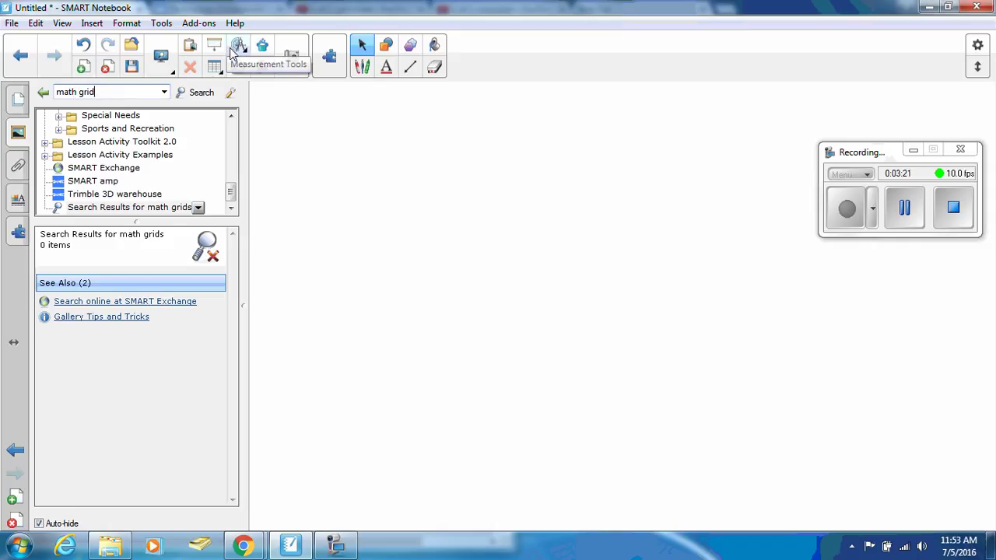
key(BackSpace)
key(BackSpace)
key(BackSpace)
text(\grap)
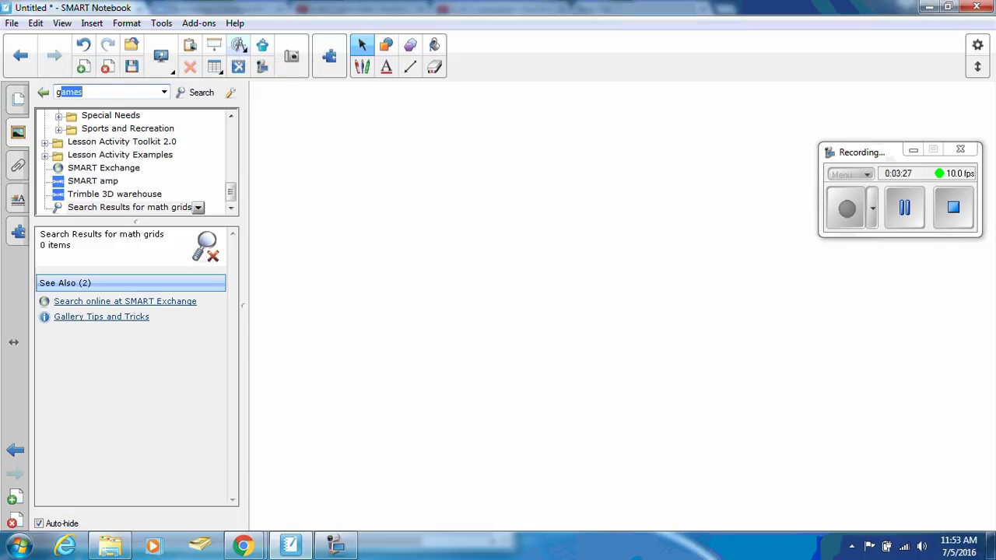
text(h paper)
key(Return)
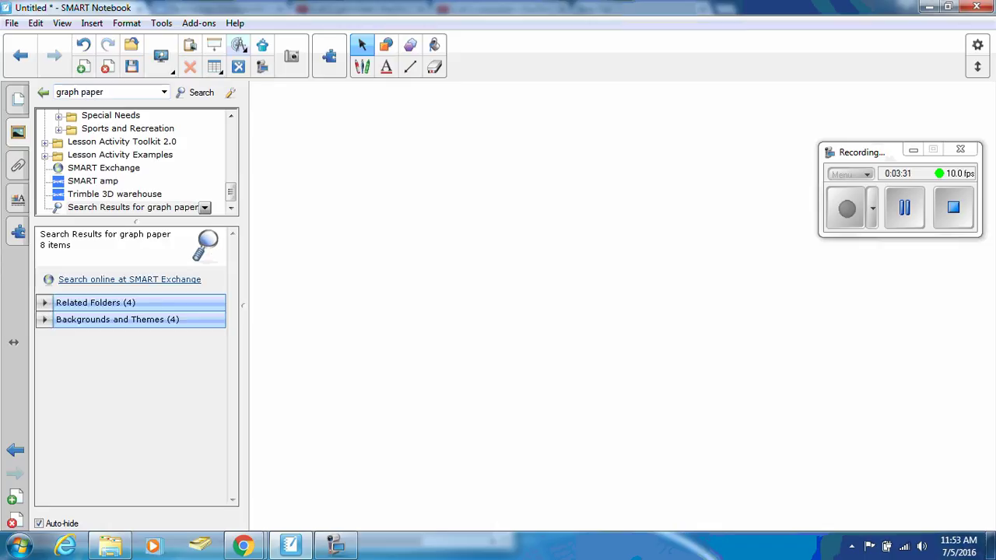
Expand the Backgrounds and Themes and Related Folders results, then open the Paper backgrounds folder and expand its Pictures group
click(44, 320)
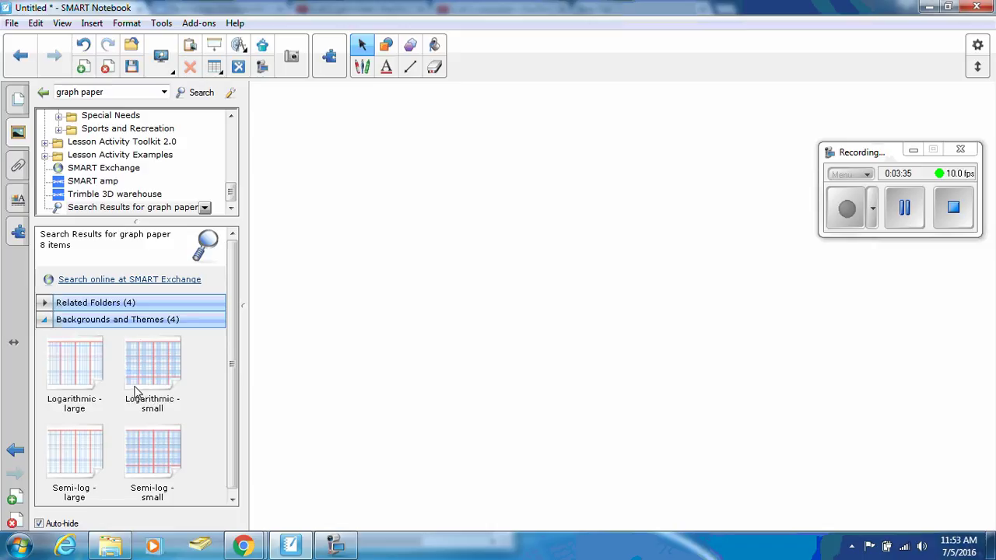
click(45, 298)
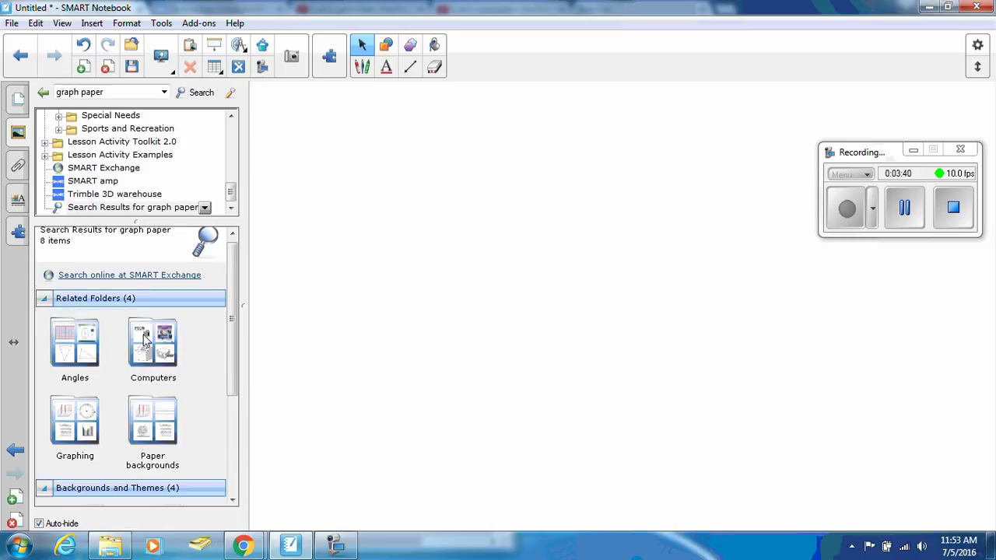
scroll(144, 341, down, 1)
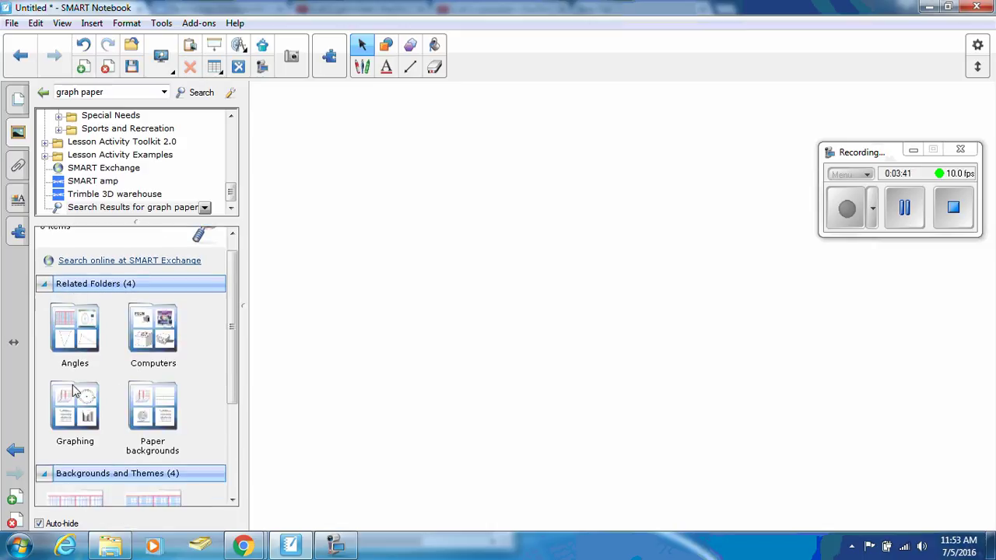
click(148, 404)
click(46, 278)
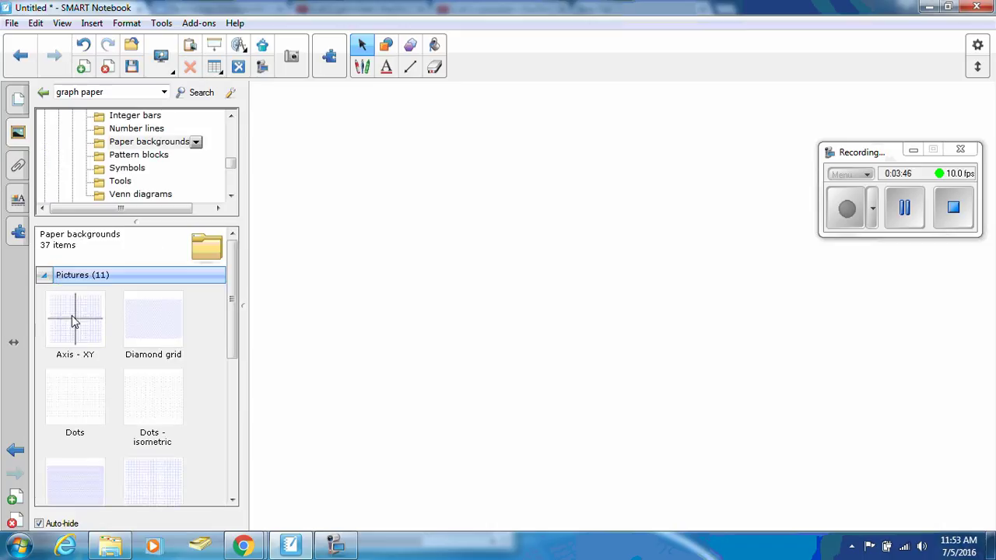
Place the Axis - XY picture on the page, deselect it and shift it slightly toward the page's left side
drag(72, 315, 524, 355)
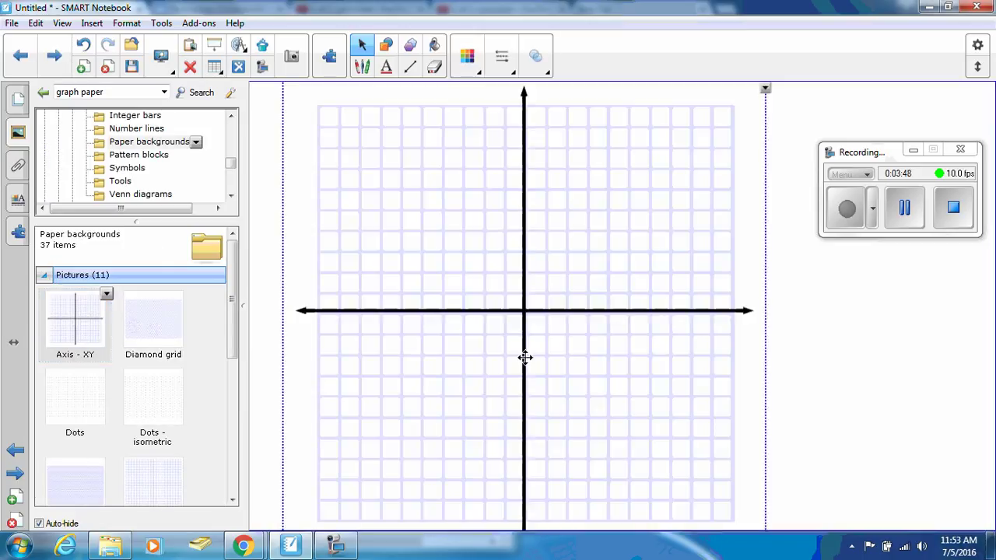
click(863, 343)
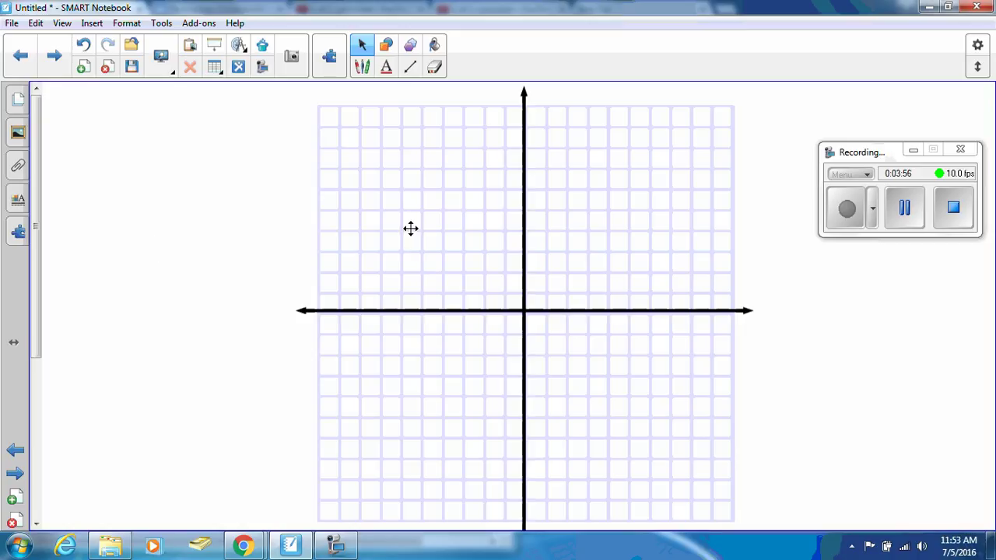
mouse_move(404, 216)
mouse_down()
mouse_move(462, 229)
mouse_move(355, 225)
mouse_move(421, 222)
mouse_move(380, 194)
mouse_move(390, 213)
mouse_up()
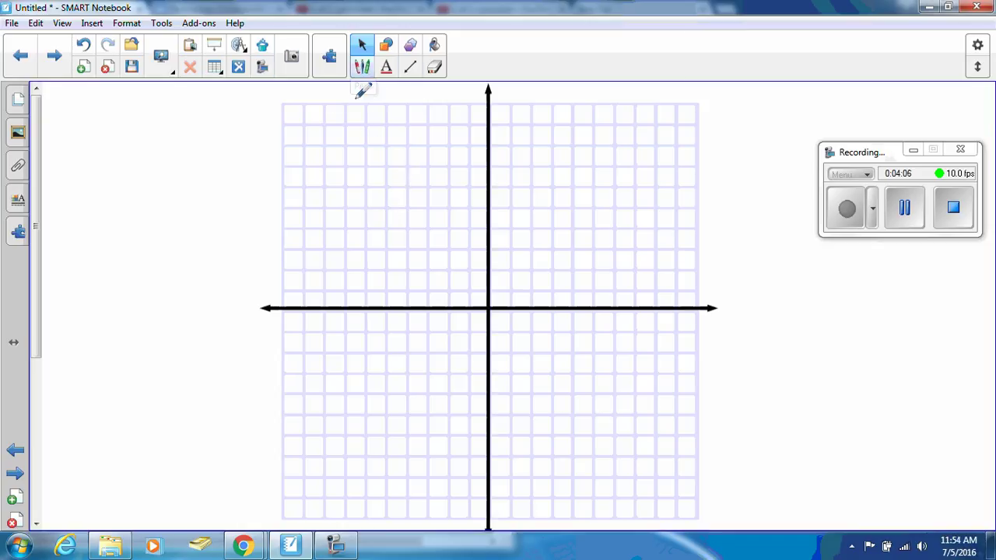
Mark four black pen dots running diagonally down through the upper-left quadrant of the axis grid
click(362, 66)
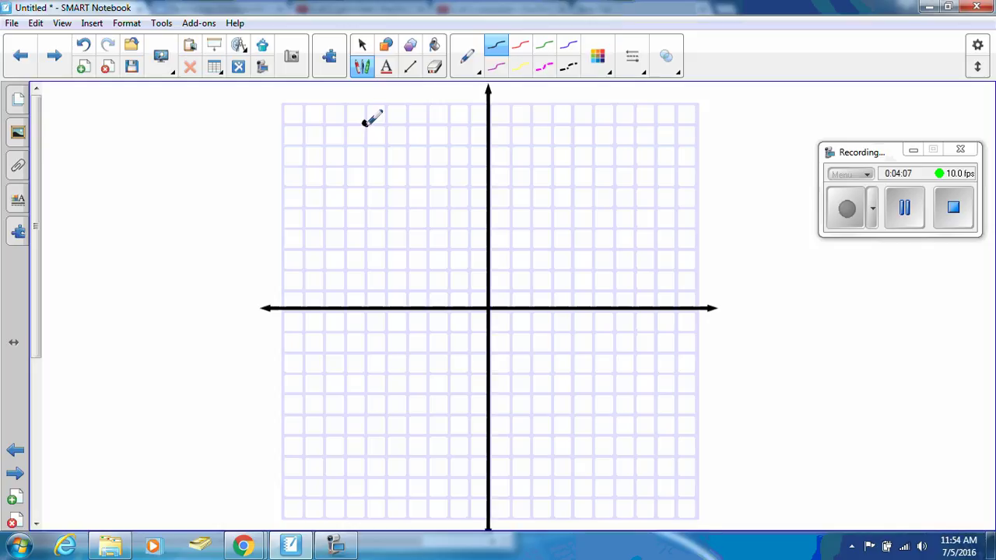
click(365, 125)
click(387, 147)
click(407, 169)
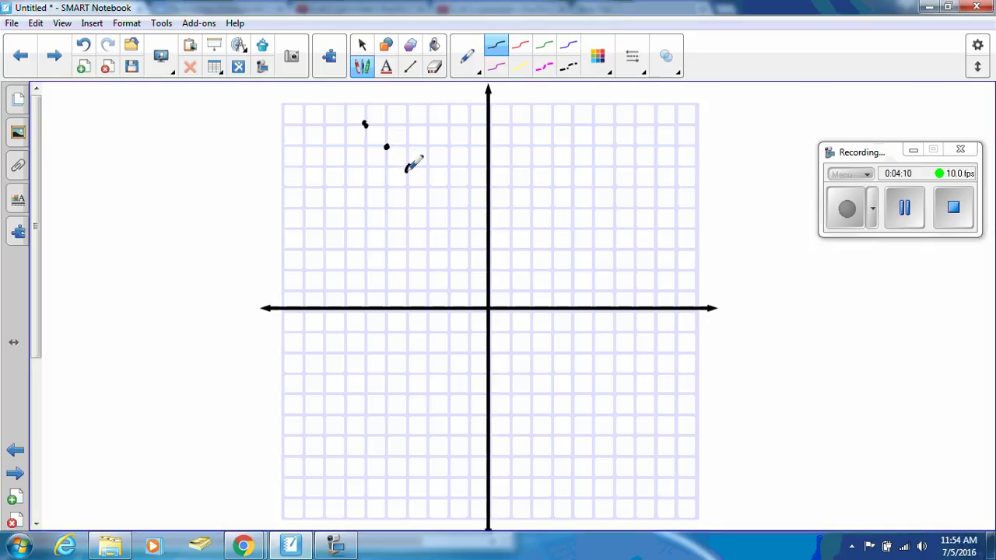
click(447, 210)
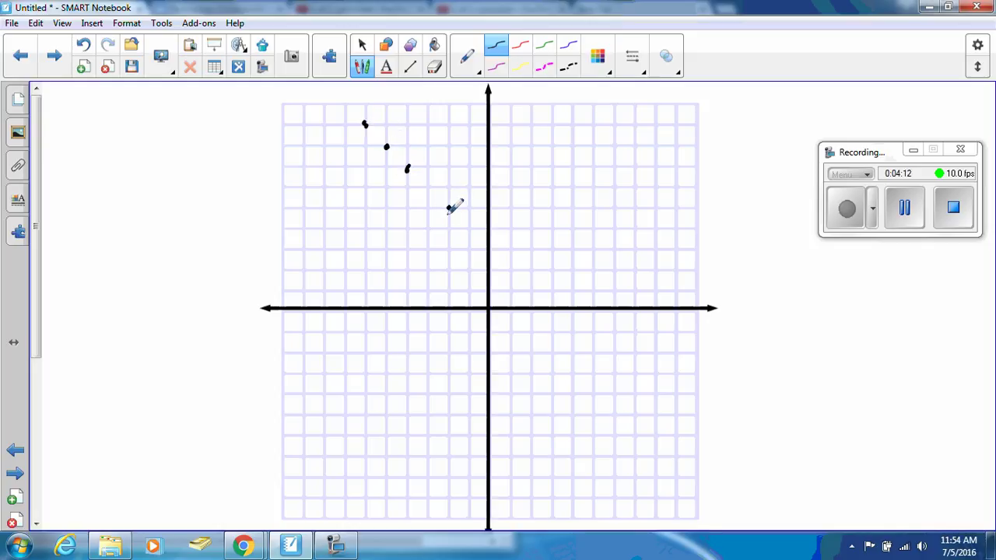
Return to the Select tool and move the unlocked axis grid slightly beneath the pen dots, leaving the grid selected
click(362, 48)
mouse_move(387, 246)
mouse_down()
mouse_move(431, 247)
mouse_move(368, 265)
mouse_move(366, 200)
mouse_move(397, 245)
mouse_move(400, 264)
mouse_move(380, 264)
mouse_up()
click(598, 165)
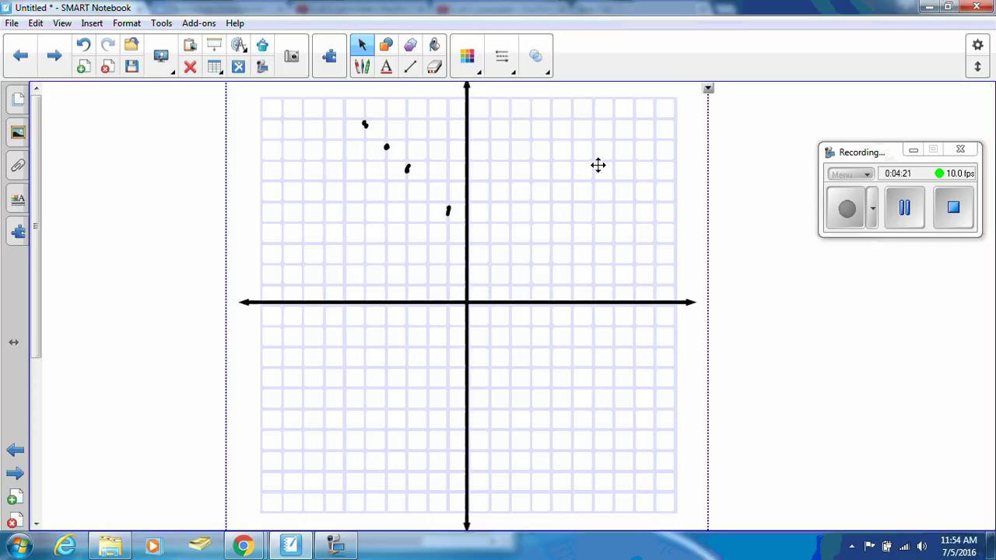
Lock the axis grid in place on the page
click(708, 89)
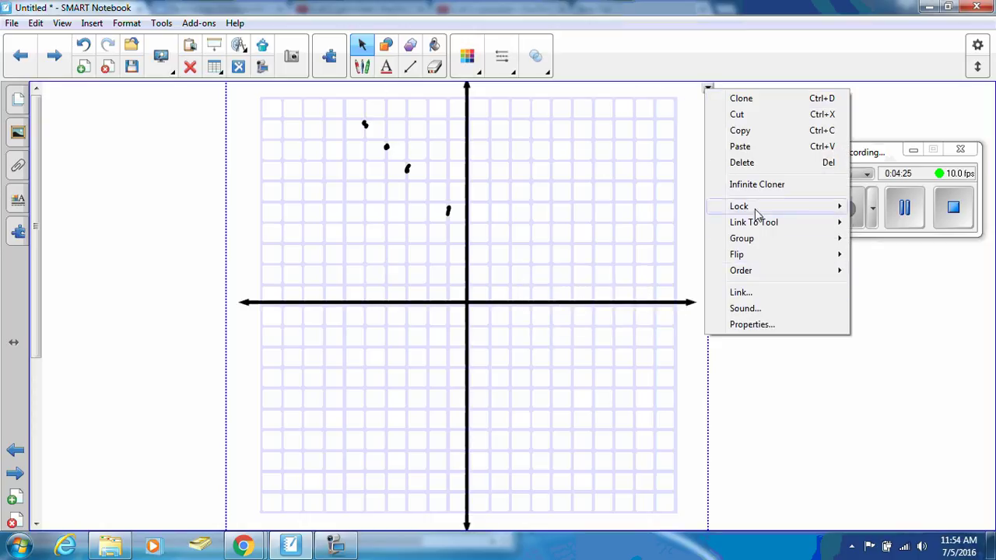
mouse_move(756, 214)
click(644, 225)
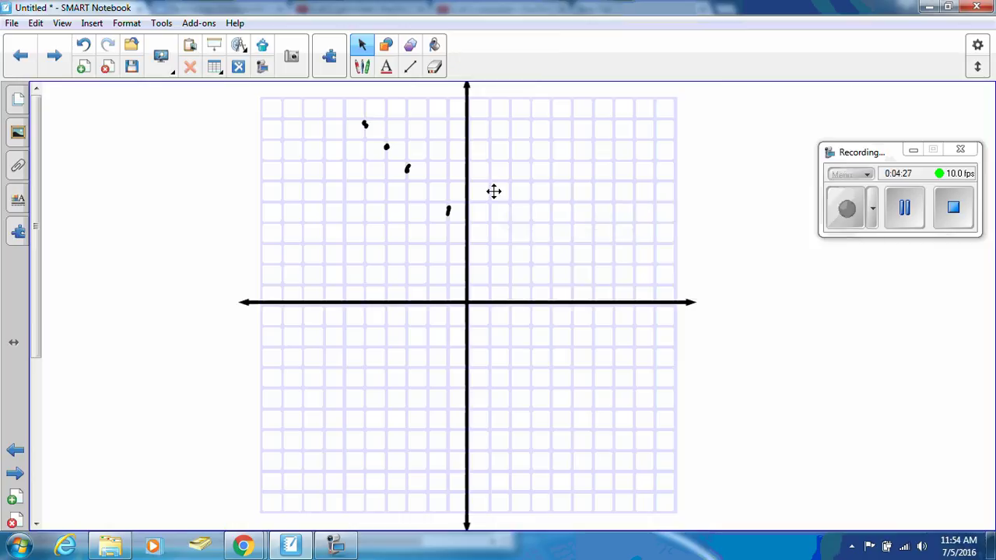
Test the grid's lock by trying to move it, shift the upper three pen dots slightly and select the locked grid
drag(494, 192, 551, 202)
drag(363, 127, 393, 143)
click(356, 153)
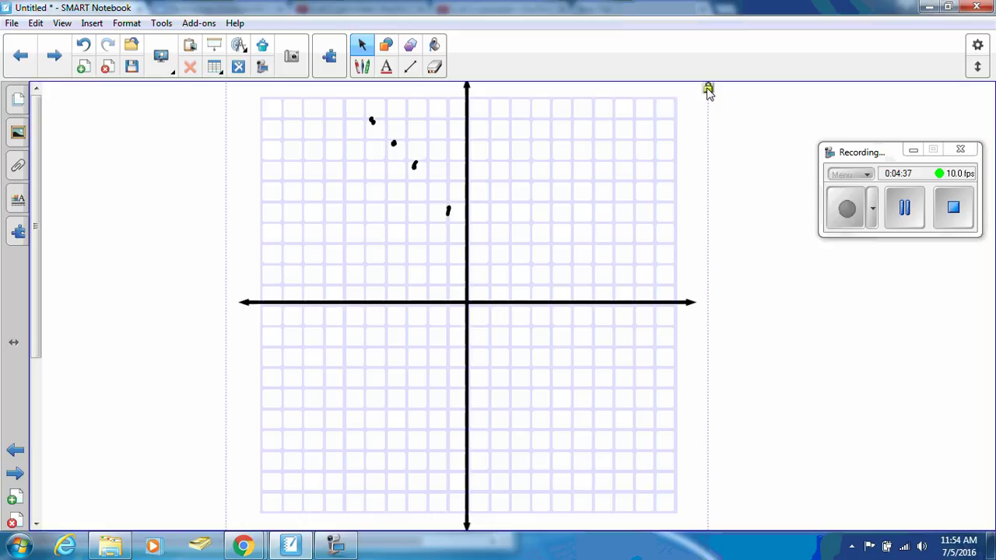
scroll(718, 175, down, 2)
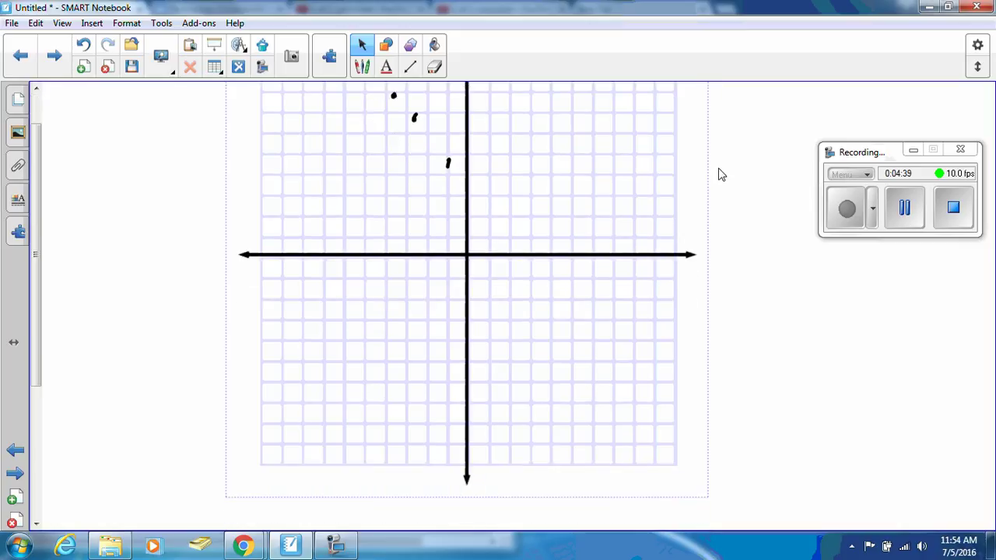
scroll(706, 160, up, 2)
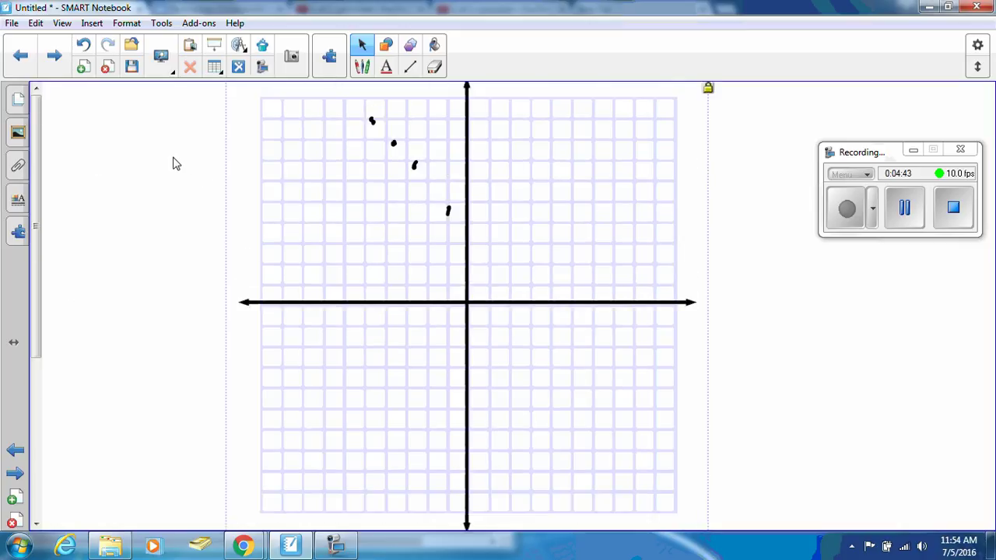
Reopen the Gallery, look through its folder tree and the Paper backgrounds pictures, and open the My Content folder
click(18, 132)
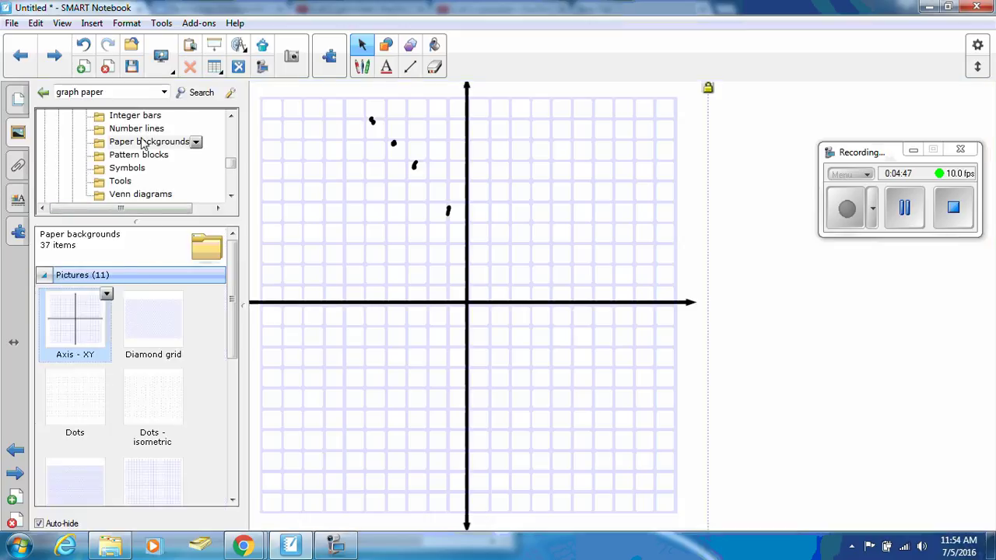
scroll(233, 161, up, 1)
drag(234, 162, 231, 136)
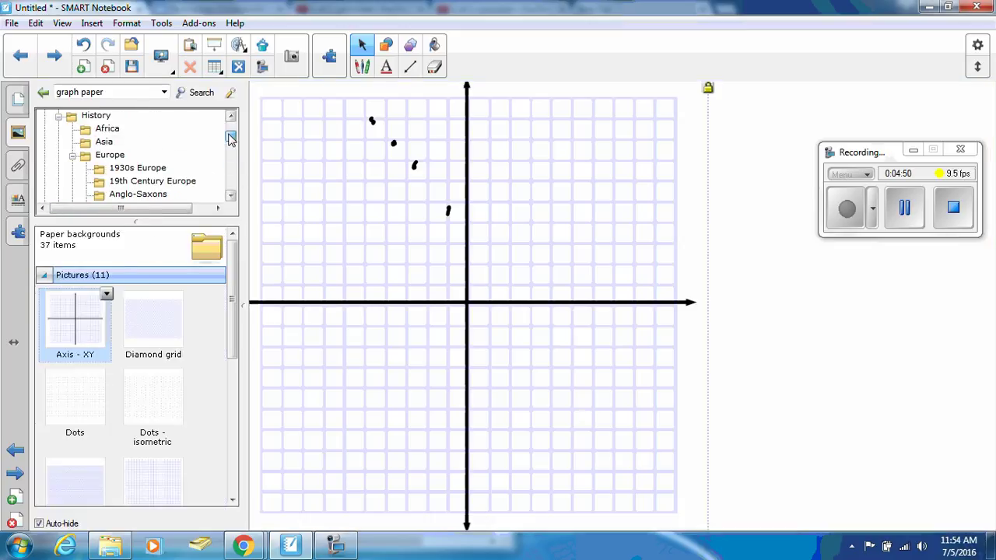
scroll(175, 158, down, 2)
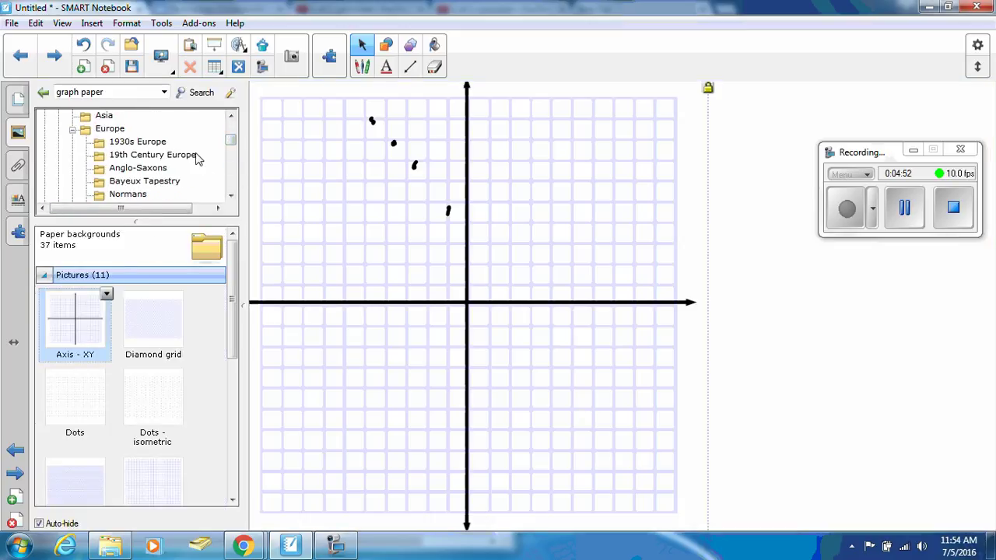
drag(231, 141, 234, 152)
scroll(233, 151, up, 2)
drag(227, 289, 234, 418)
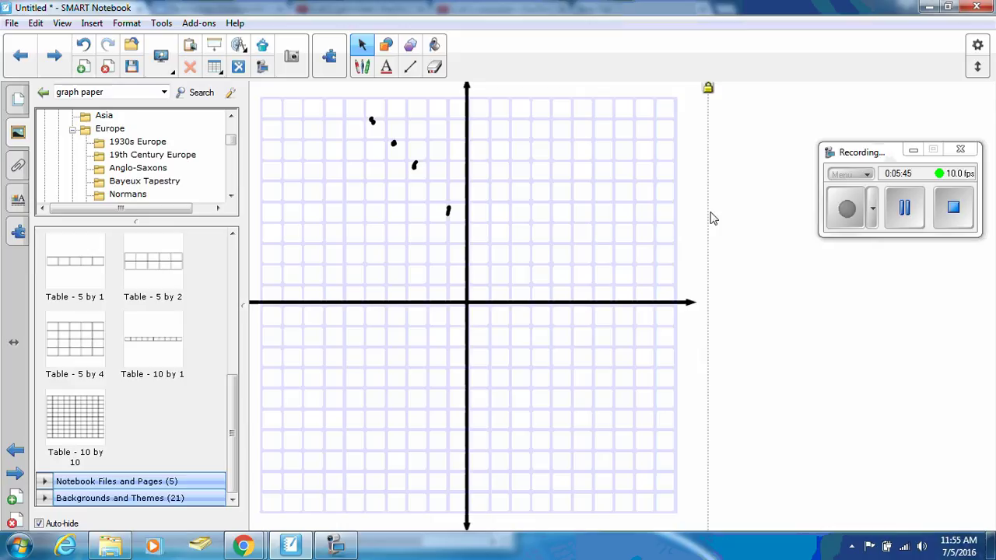
drag(230, 138, 233, 123)
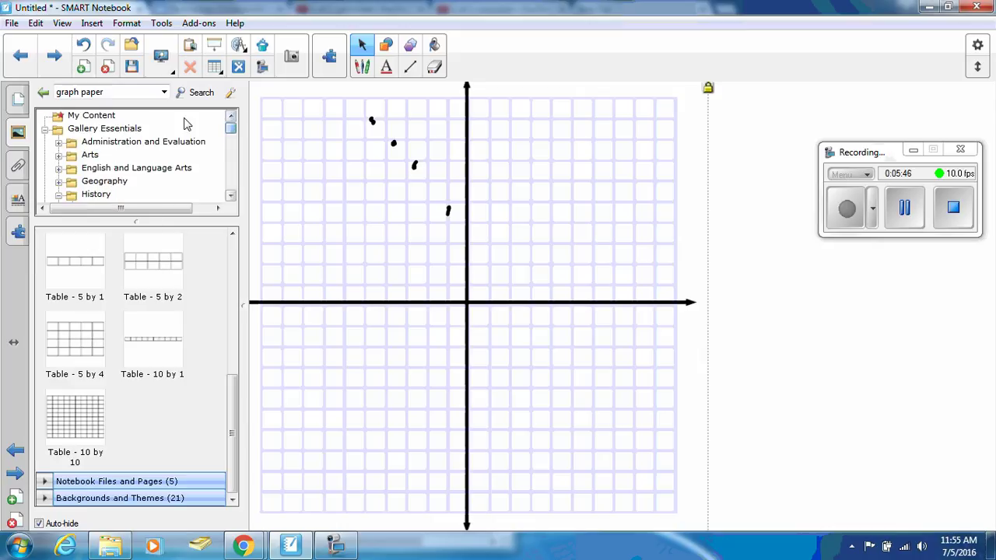
click(100, 117)
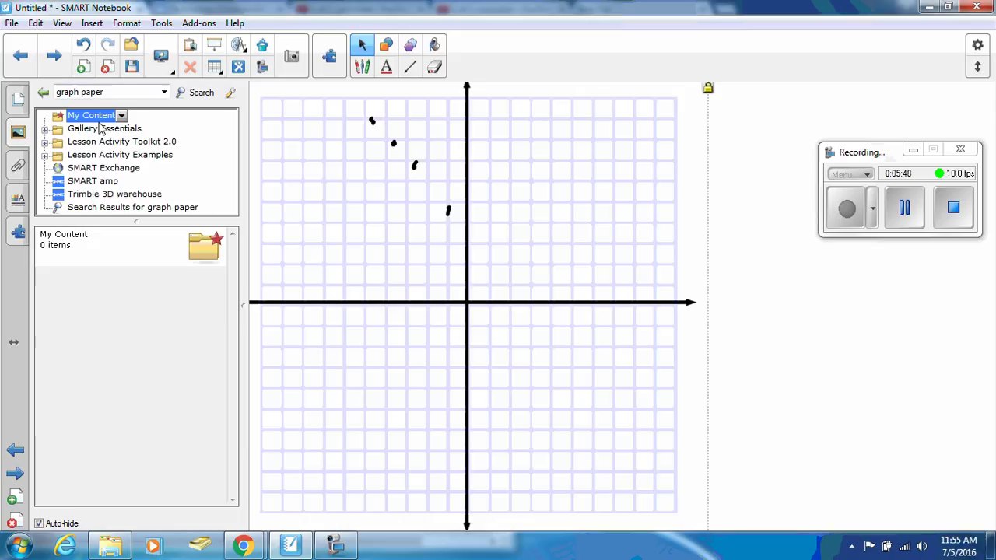